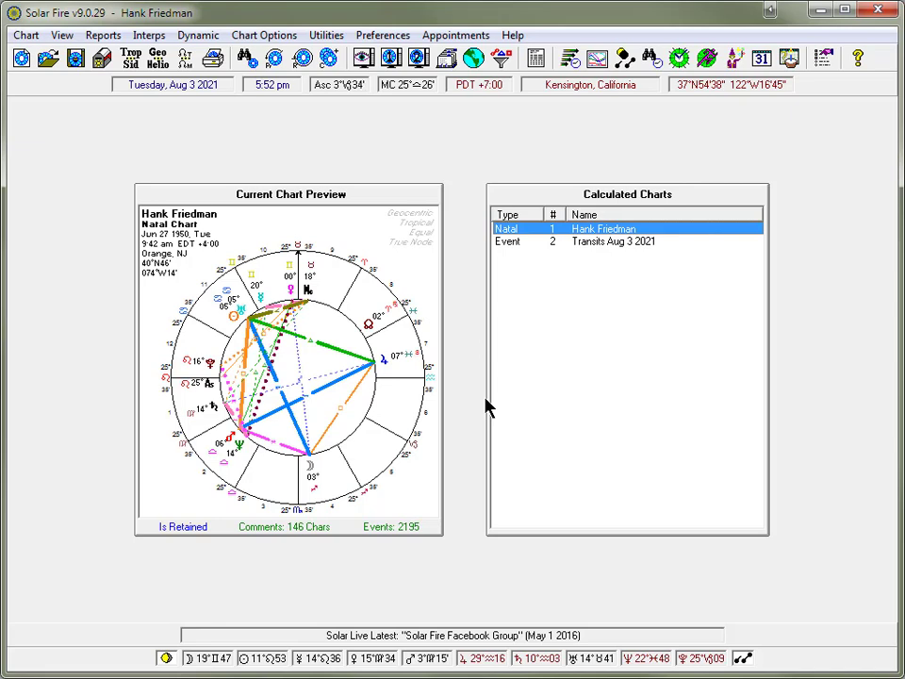
pyautogui.click(382, 36)
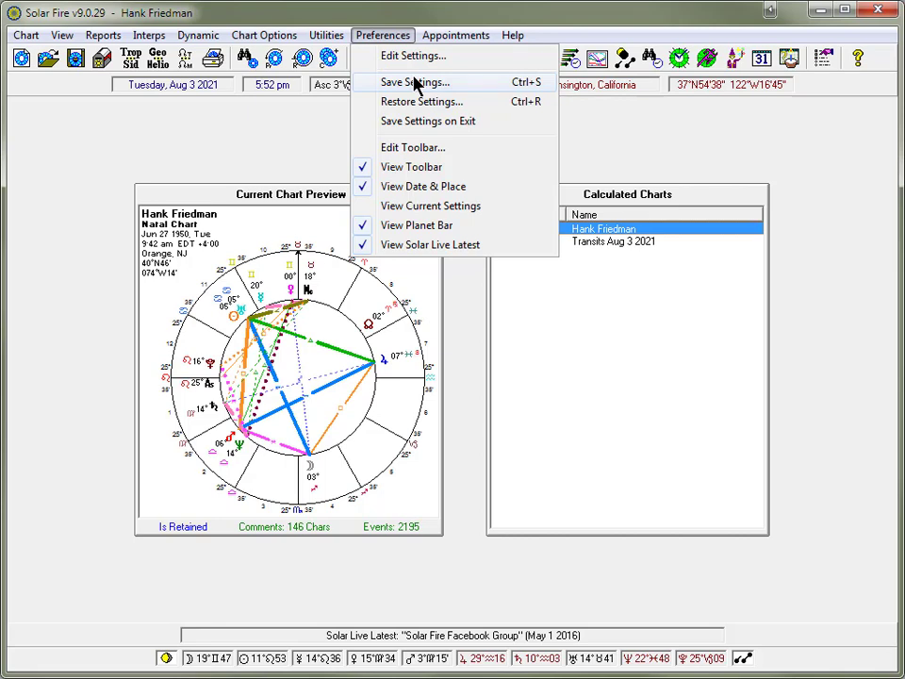
pyautogui.click(630, 142)
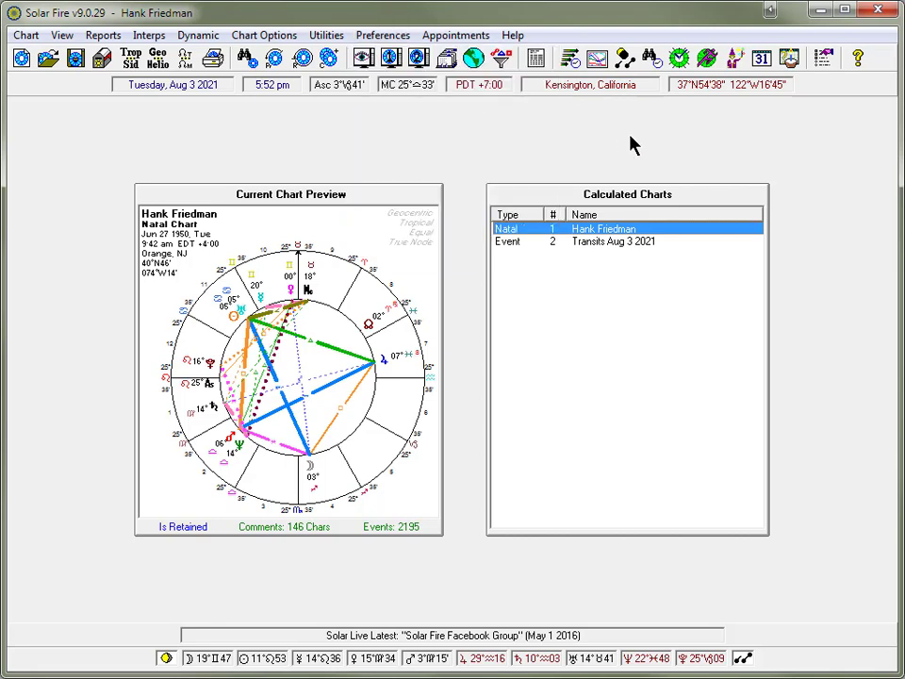
# Open the natal chart in its full view and set its displayed points to All.pts
pyautogui.doubleClick(577, 230)
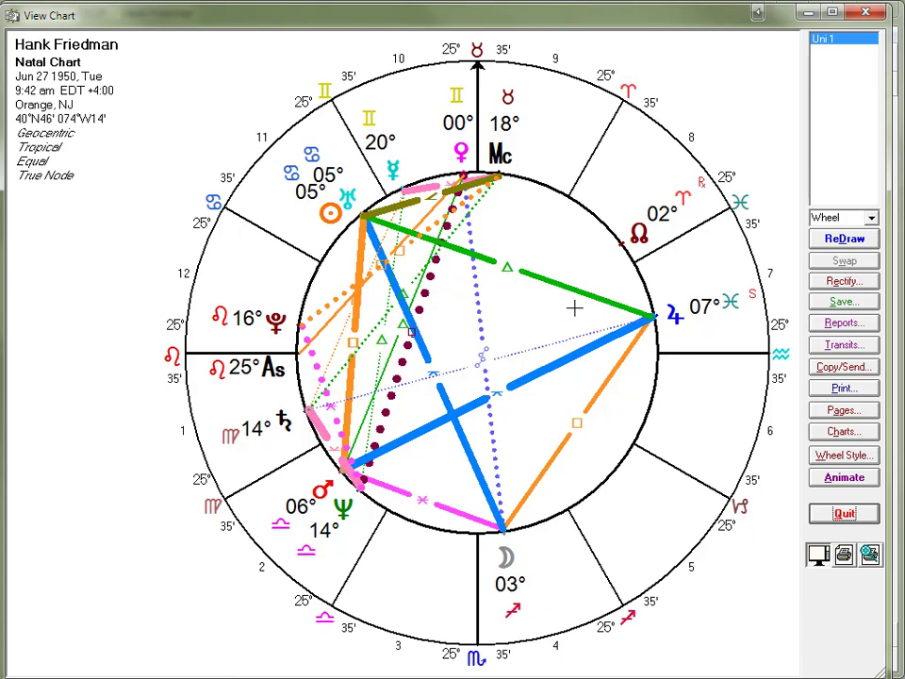
pyautogui.rightClick(433, 280)
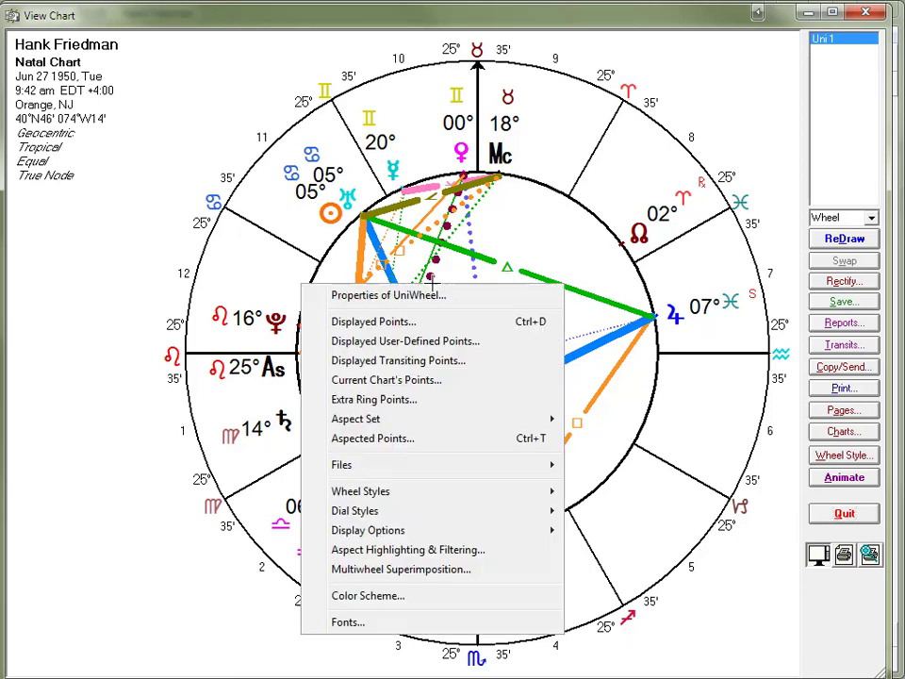
pyautogui.click(389, 324)
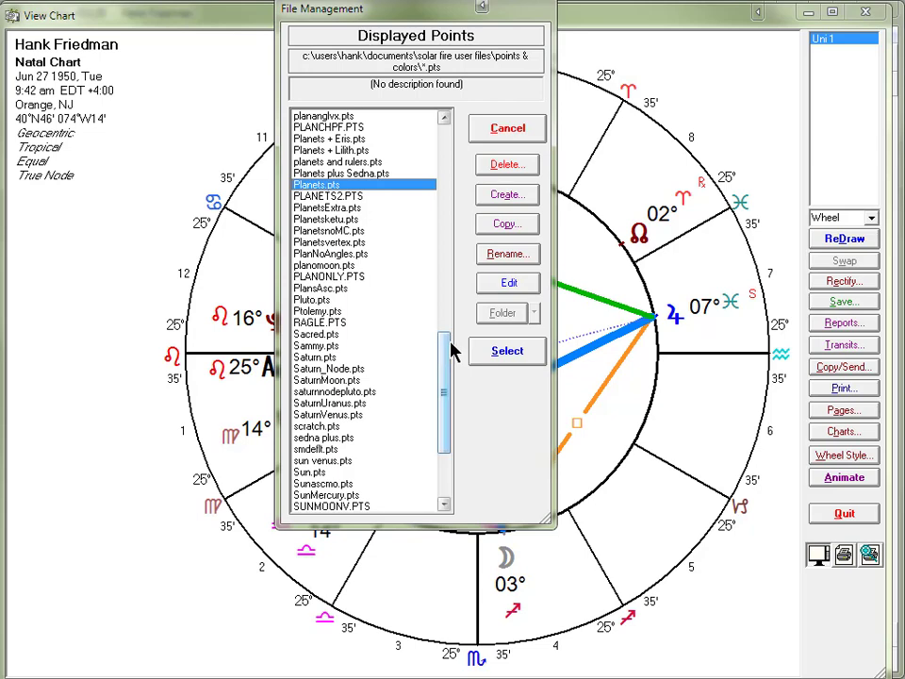
pyautogui.moveTo(451, 350); pyautogui.dragTo(422, 136)
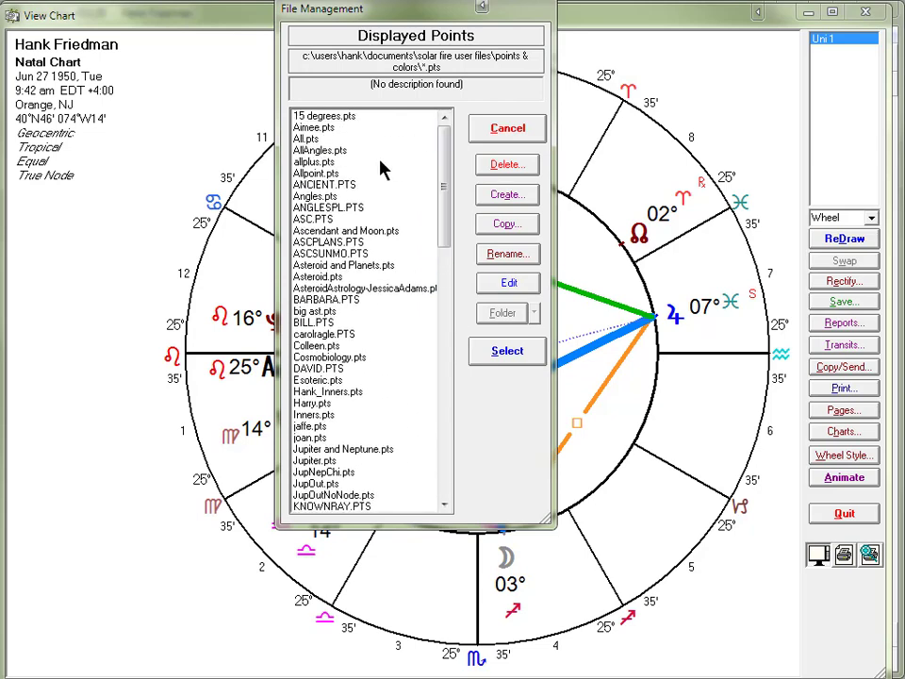
pyautogui.click(313, 140)
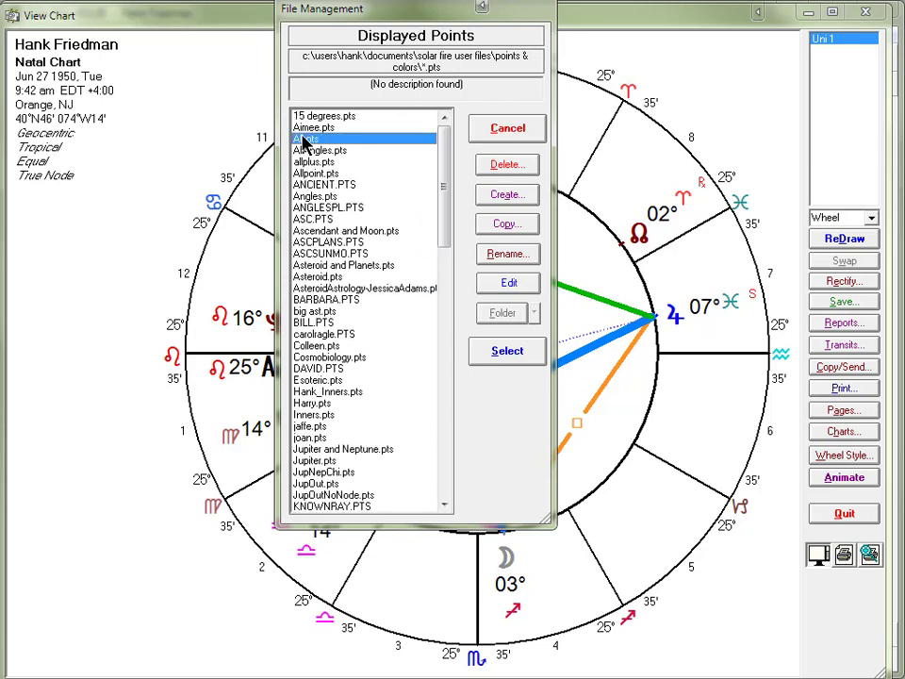
pyautogui.click(500, 352)
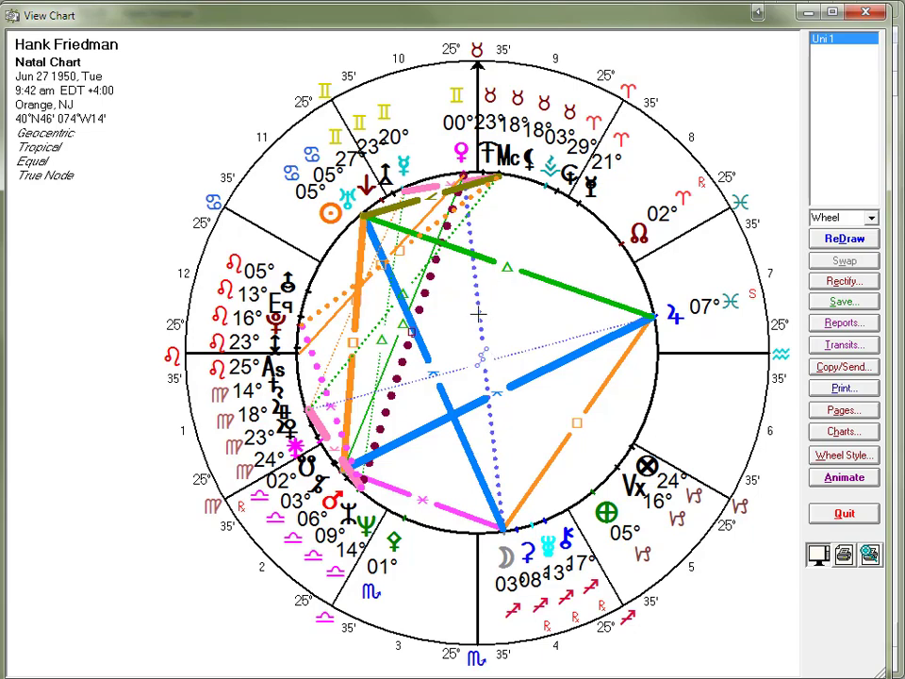
# Switch the chart's displayed points to the Inners.pts file
pyautogui.rightClick(479, 314)
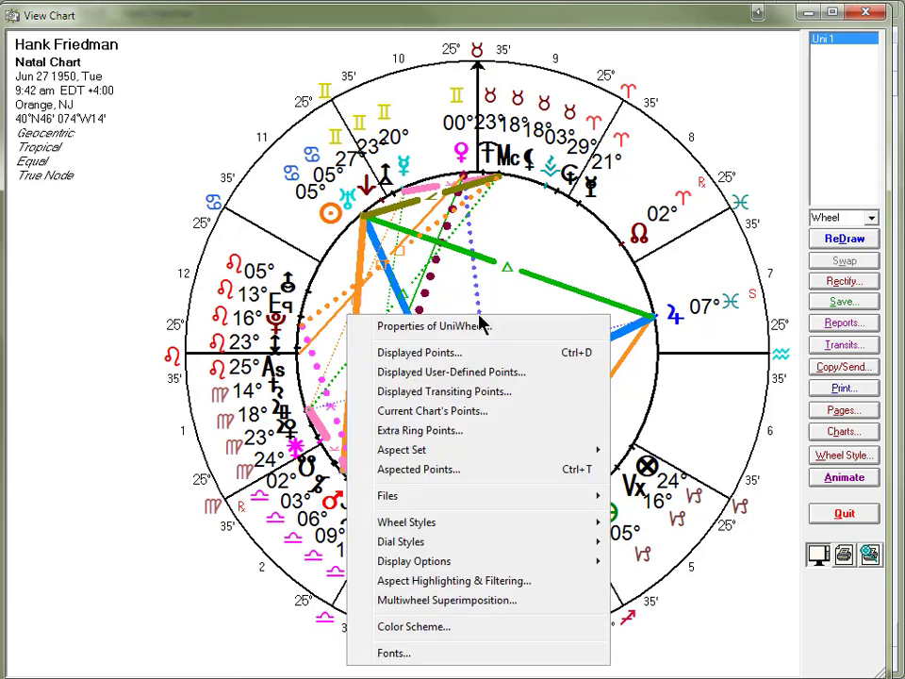
pyautogui.click(453, 356)
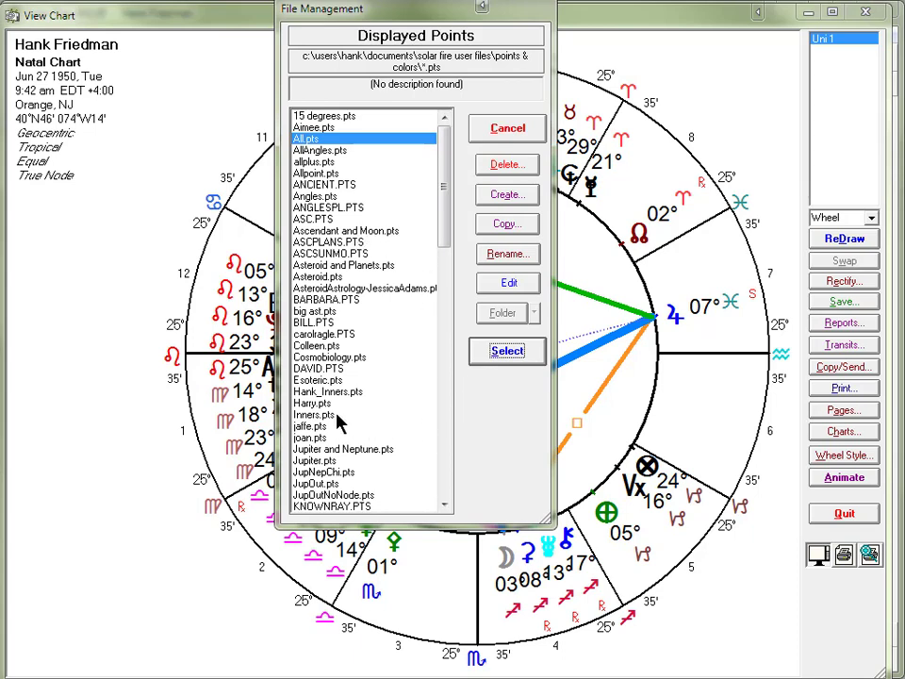
pyautogui.click(336, 416)
pyautogui.click(491, 360)
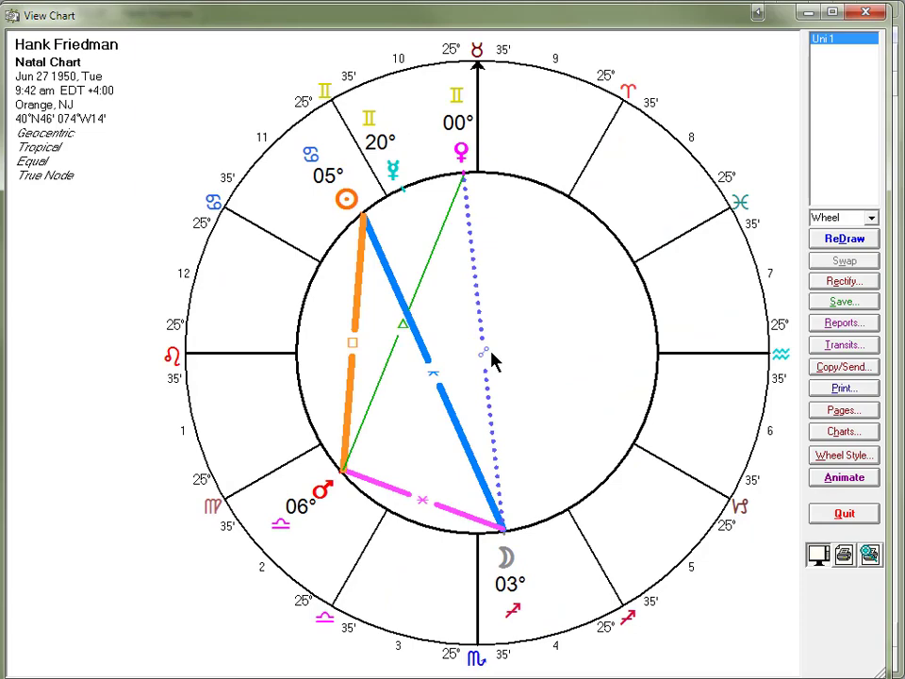
# Set the chart's displayed points to the Asteroid and Planets.pts file
pyautogui.rightClick(405, 336)
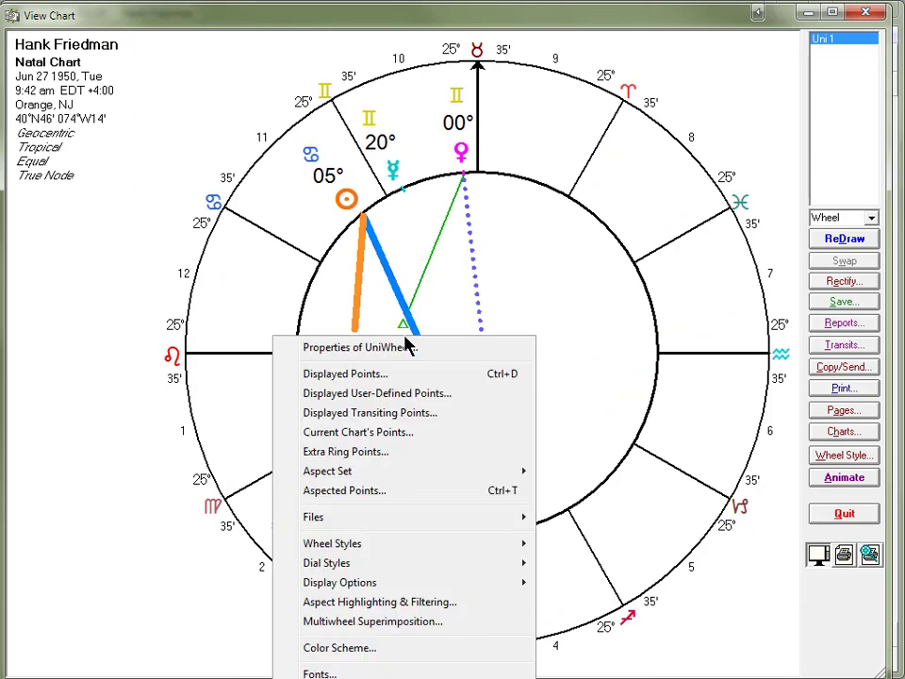
pyautogui.click(376, 376)
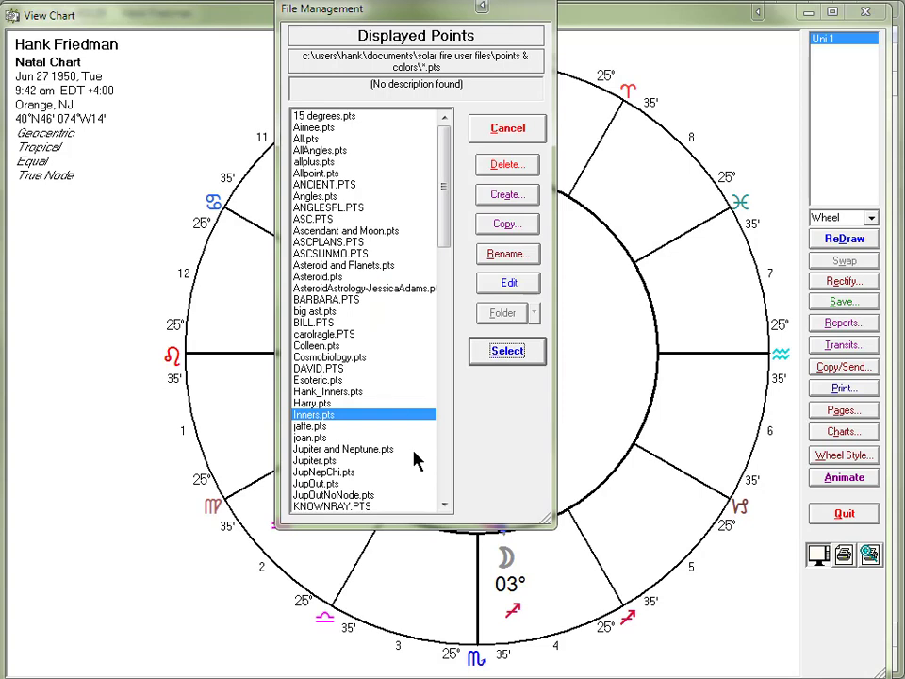
pyautogui.click(343, 266)
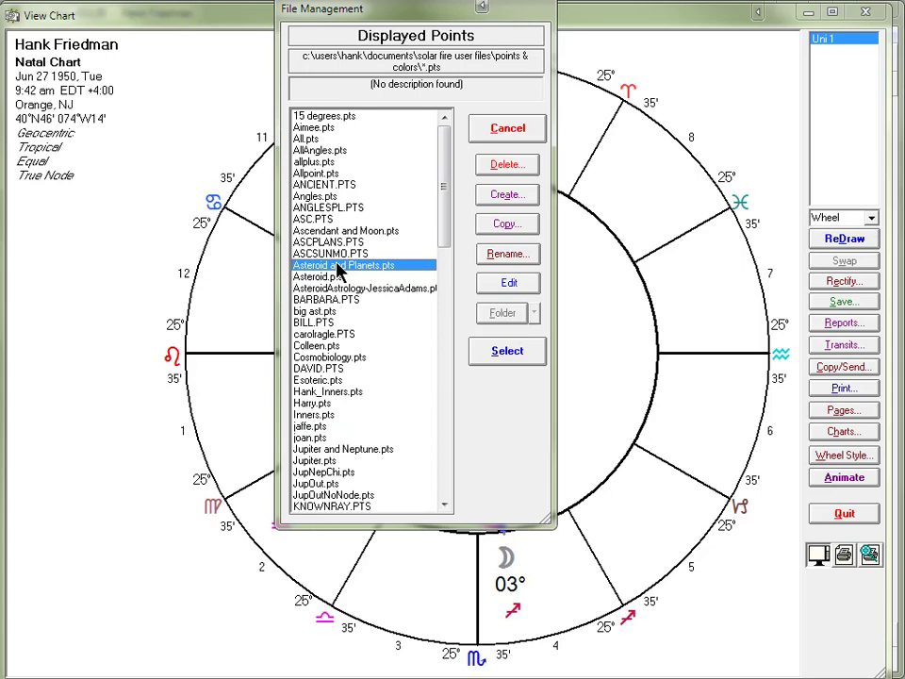
pyautogui.click(507, 352)
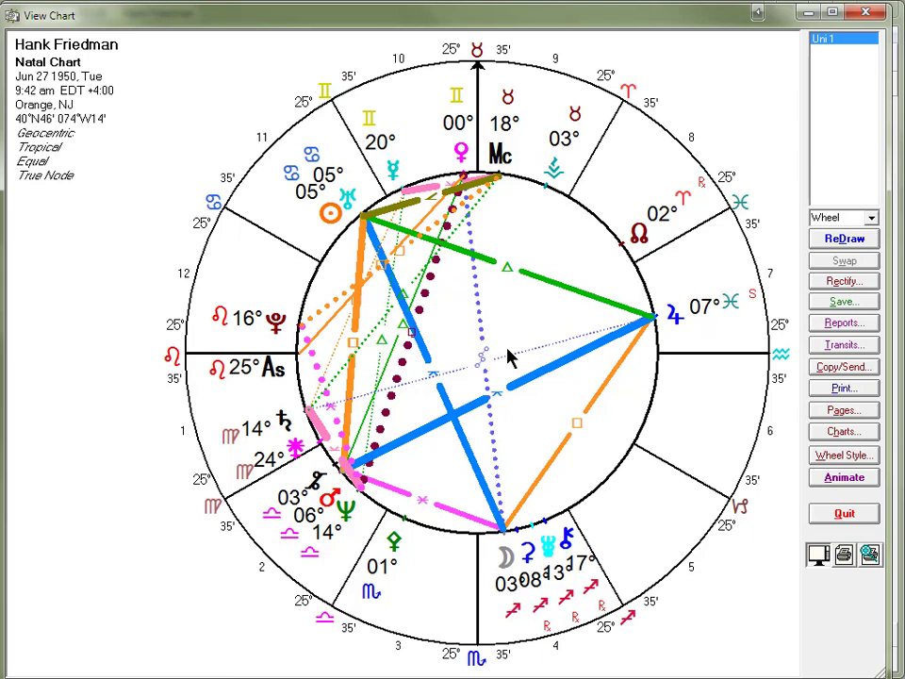
# Set the chart's aspected points to PLAN&AST.ADP so that aspect lines include the asteroids
pyautogui.rightClick(439, 285)
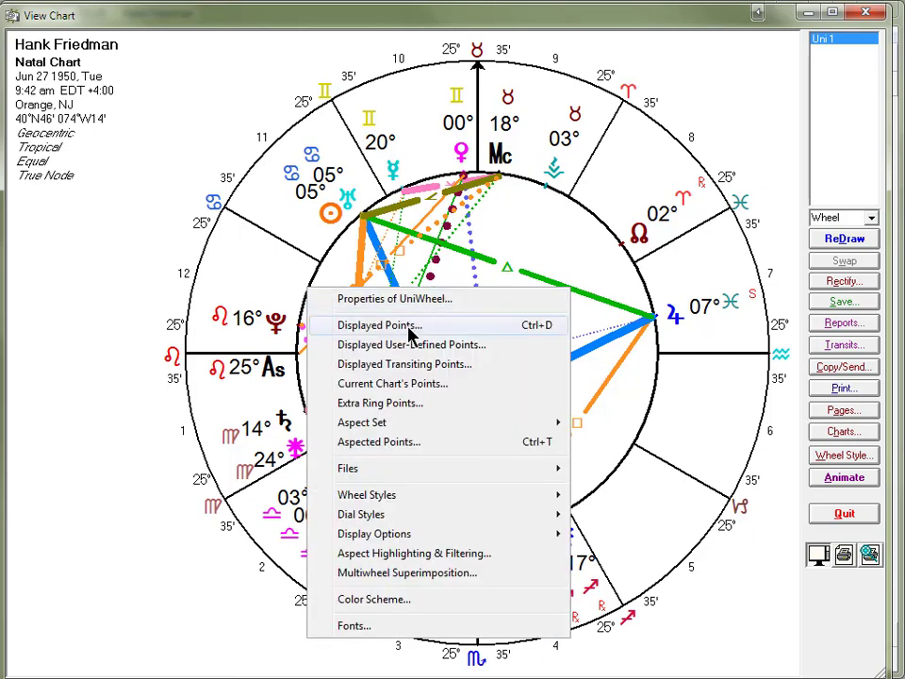
pyautogui.click(382, 442)
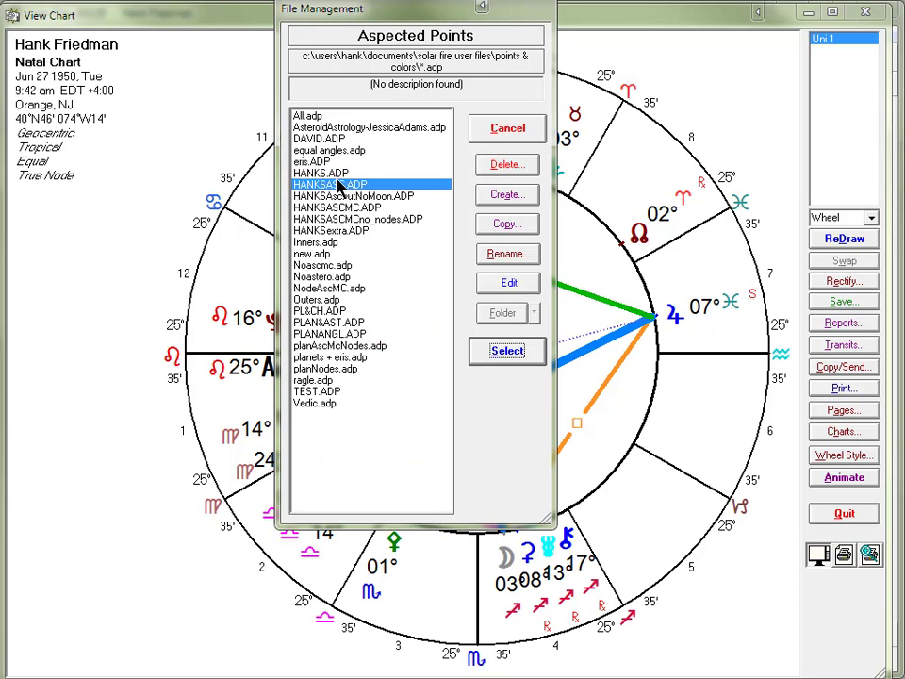
pyautogui.click(311, 322)
pyautogui.click(507, 352)
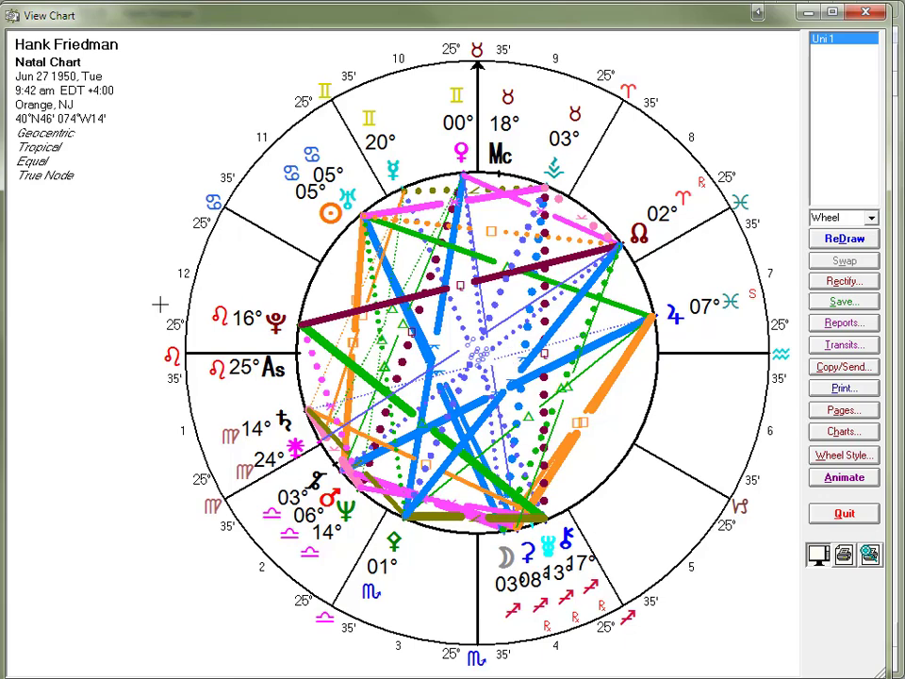
# Switch the chart's aspected points to the HANKS.ADP file
pyautogui.rightClick(499, 293)
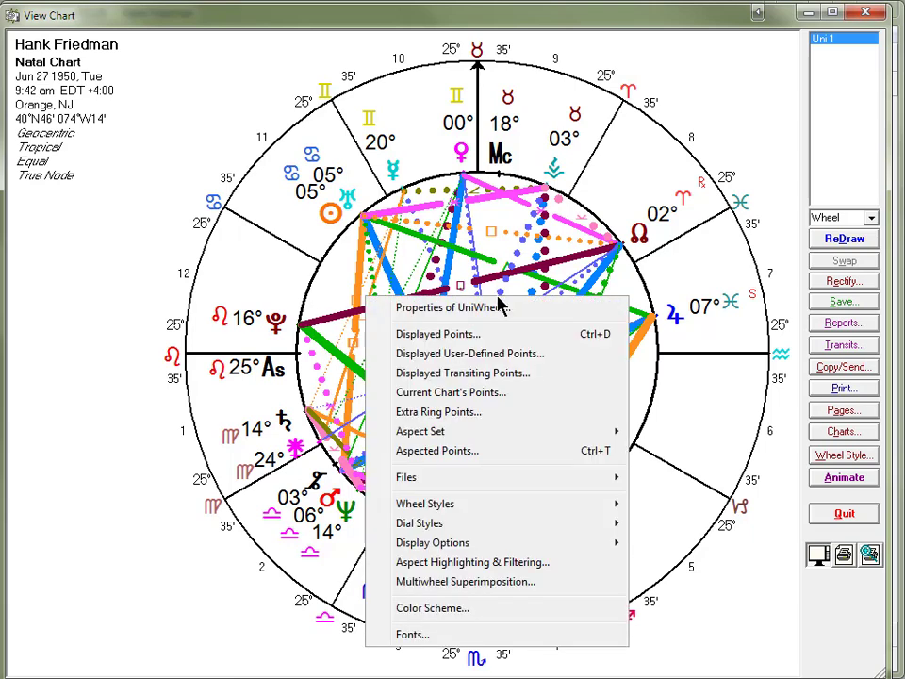
pyautogui.click(464, 452)
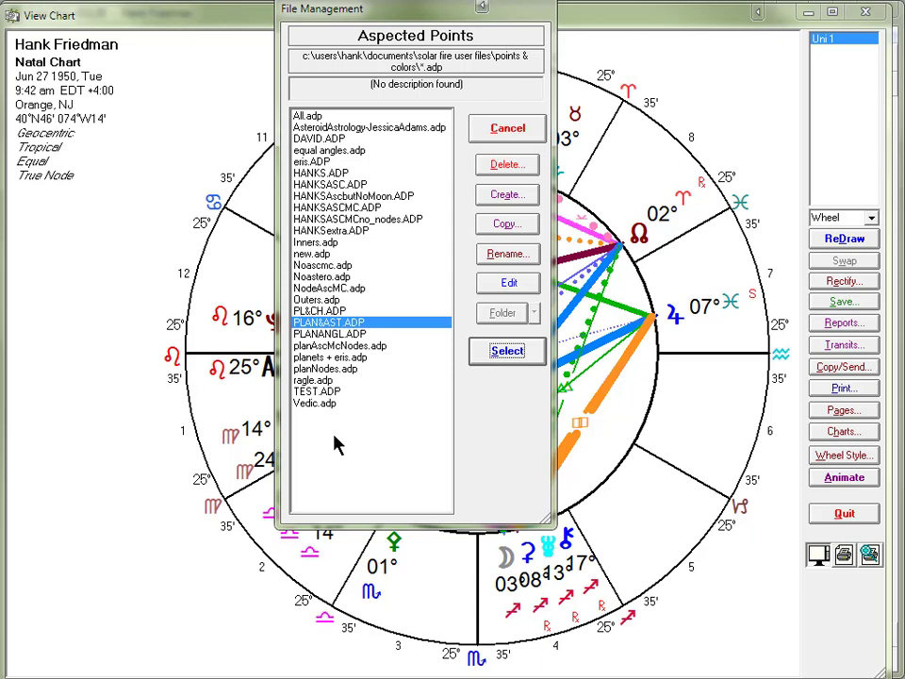
pyautogui.click(330, 175)
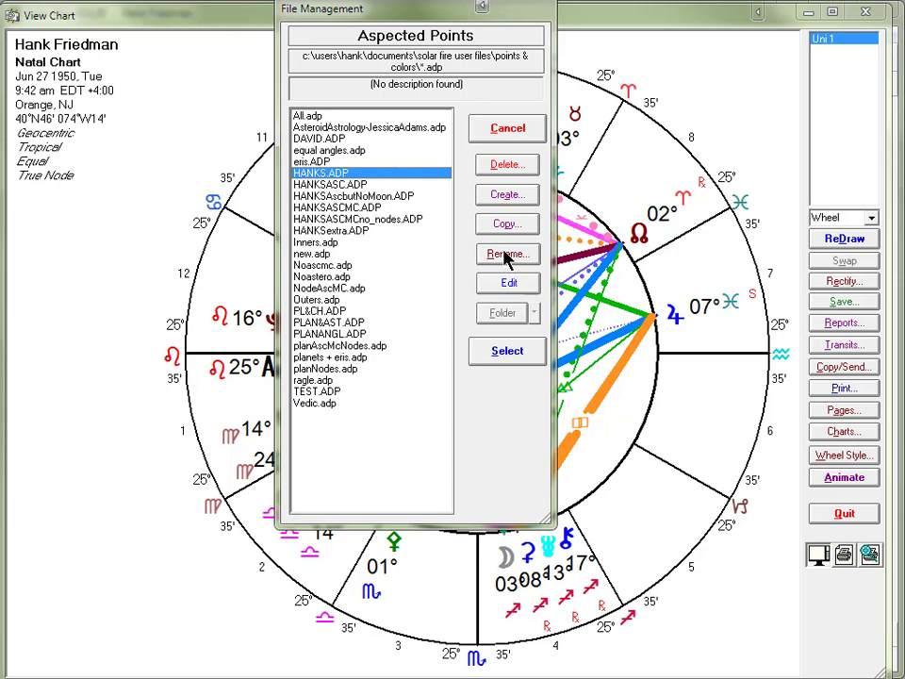
pyautogui.click(507, 350)
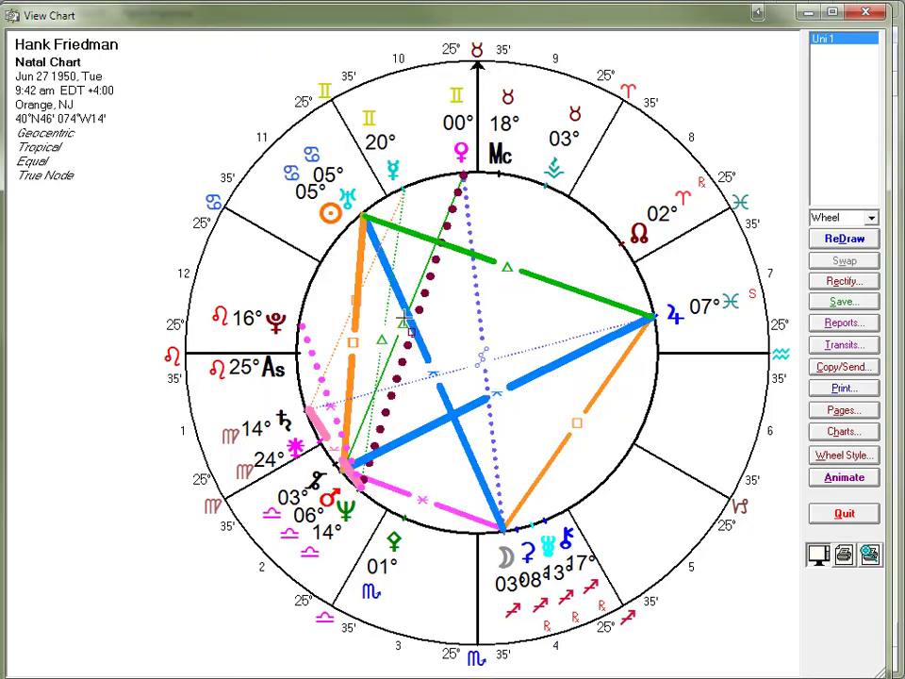
# Create a new aspected points file named viewer
pyautogui.rightClick(405, 322)
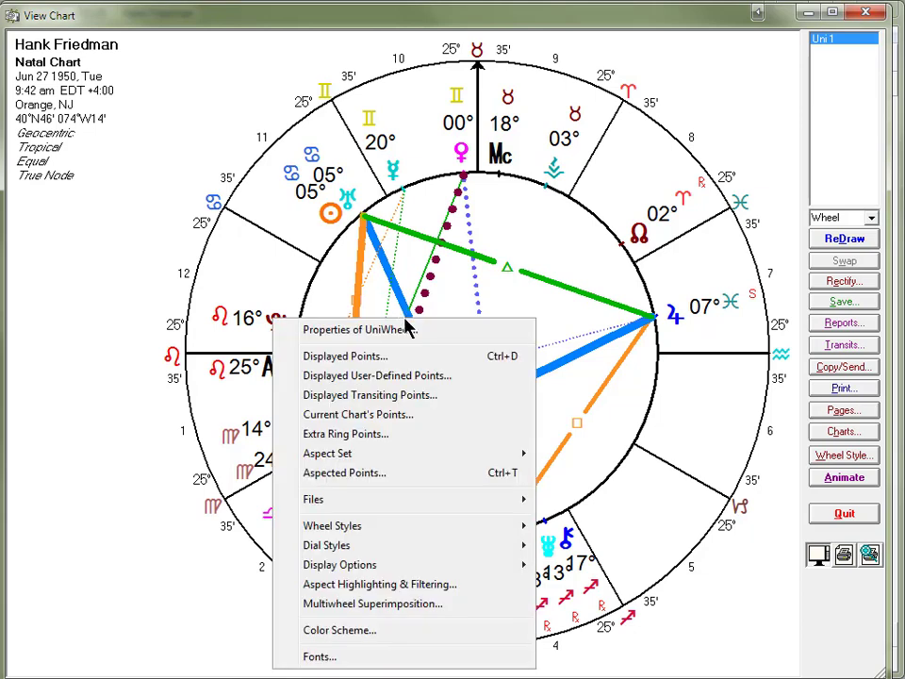
pyautogui.click(382, 474)
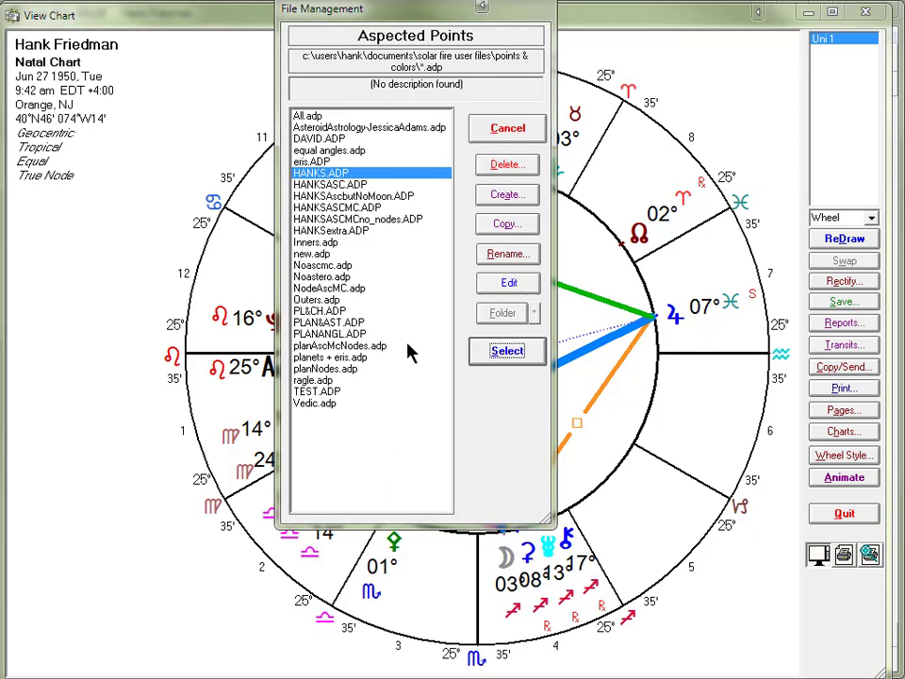
pyautogui.click(506, 194)
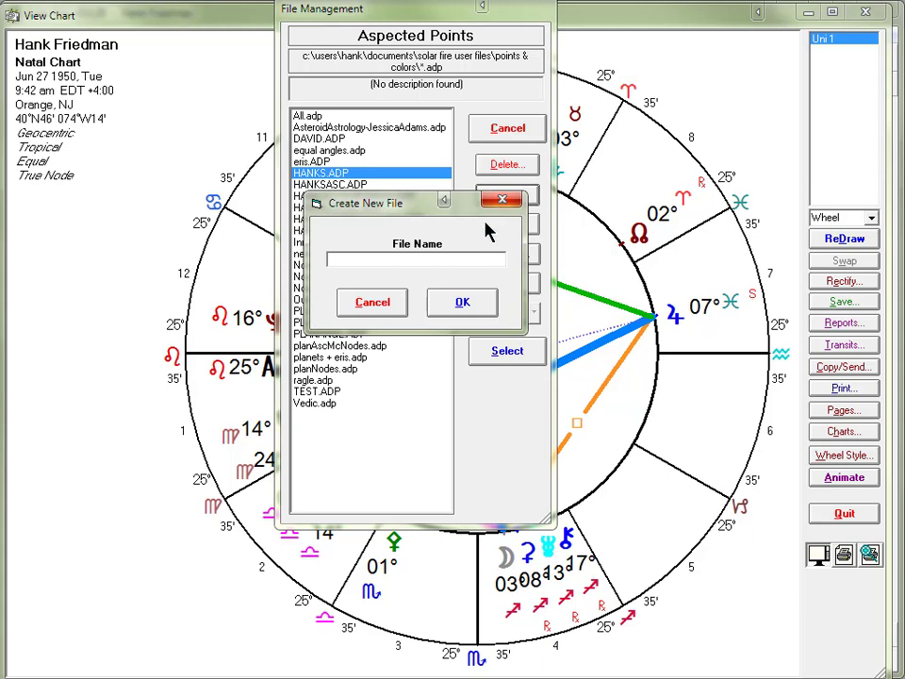
pyautogui.write('viewer')
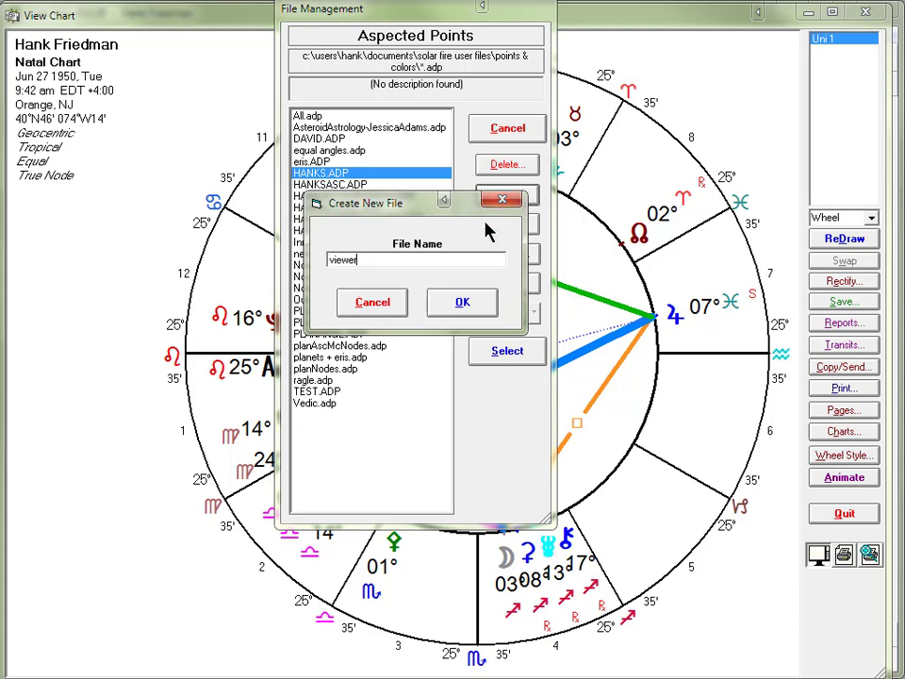
pyautogui.click(461, 303)
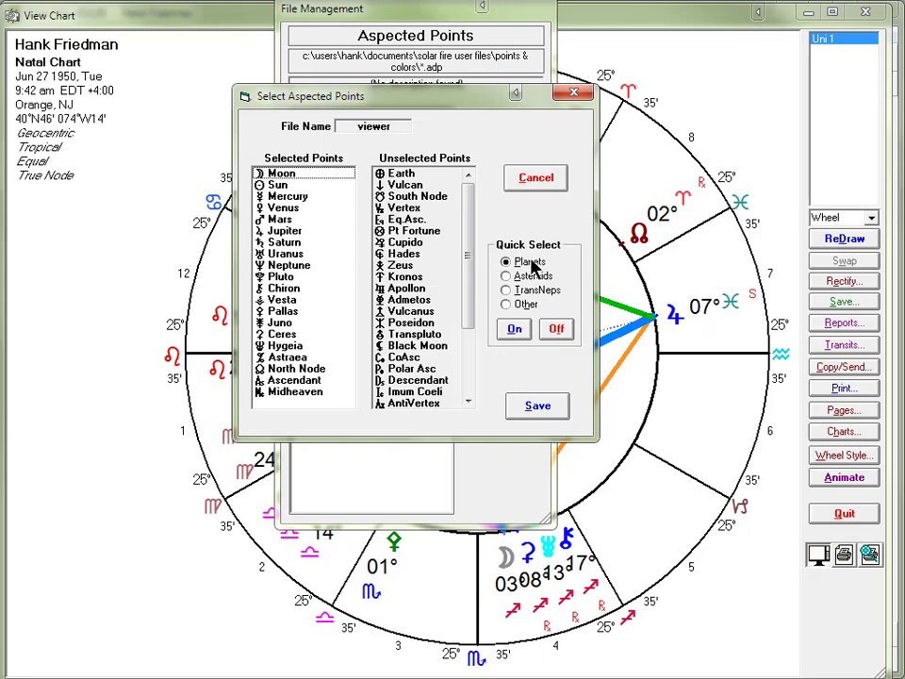
# Remove all selected points from the viewer file: the planets, Chiron, the asteroids, North Node, Ascendant and Midheaven
pyautogui.click(556, 329)
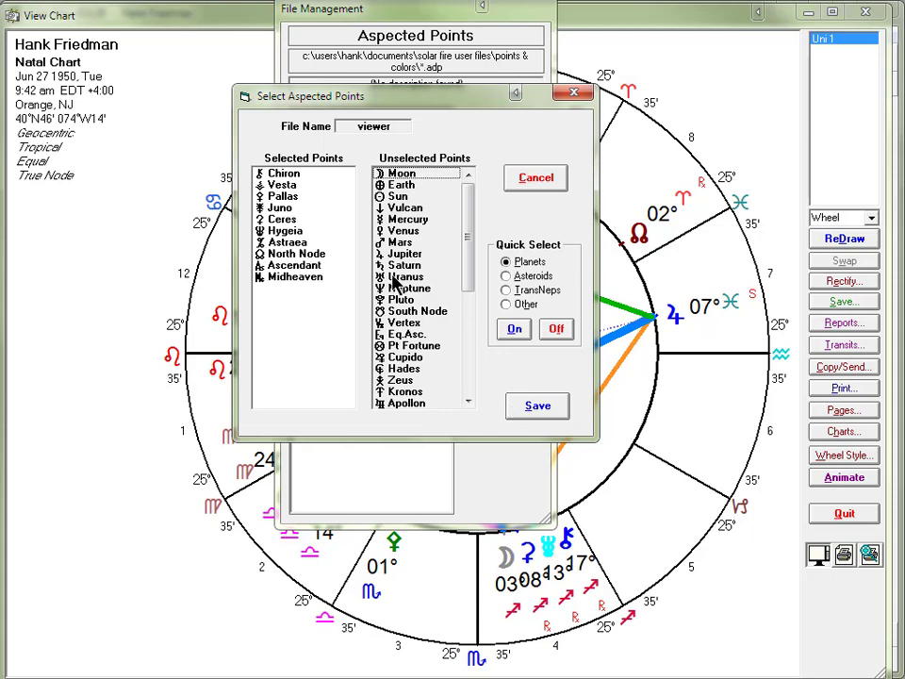
pyautogui.doubleClick(277, 173)
pyautogui.doubleClick(277, 173)
pyautogui.doubleClick(283, 173)
pyautogui.doubleClick(295, 175)
pyautogui.doubleClick(295, 175)
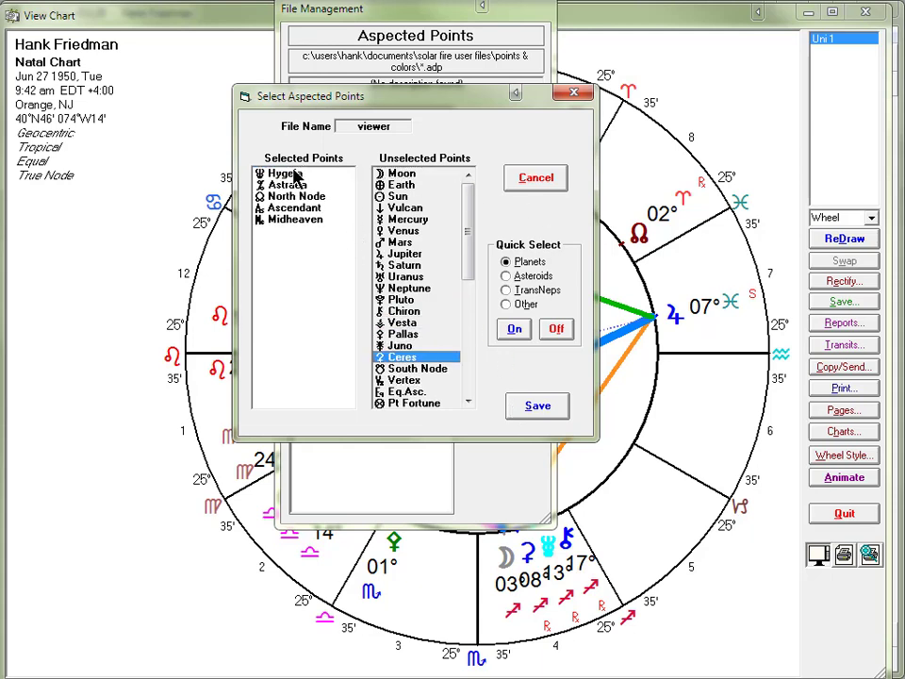
pyautogui.doubleClick(295, 175)
pyautogui.doubleClick(295, 175)
pyautogui.doubleClick(295, 175)
pyautogui.doubleClick(295, 175)
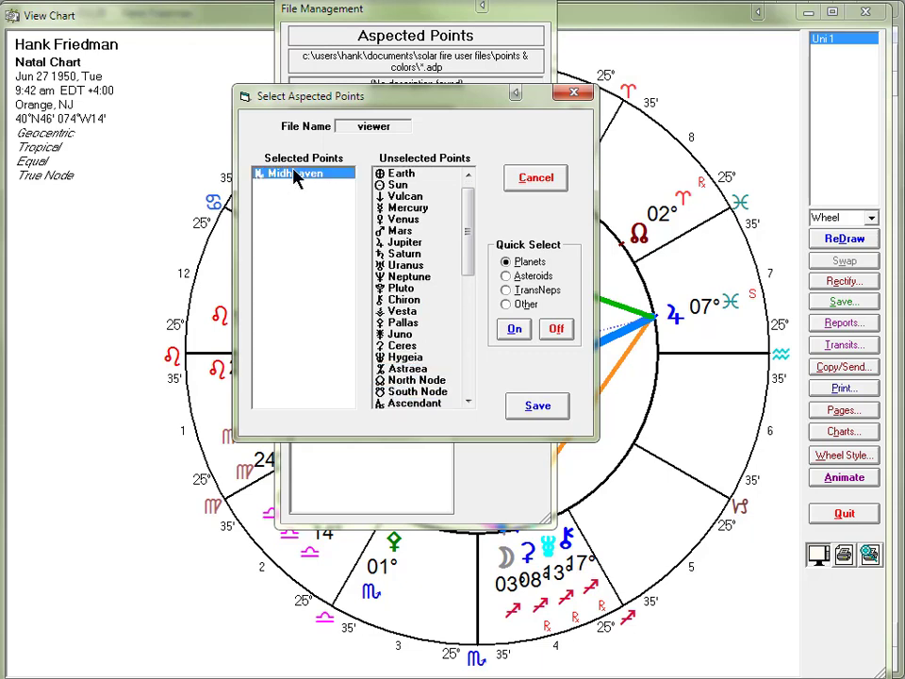
pyautogui.doubleClick(295, 175)
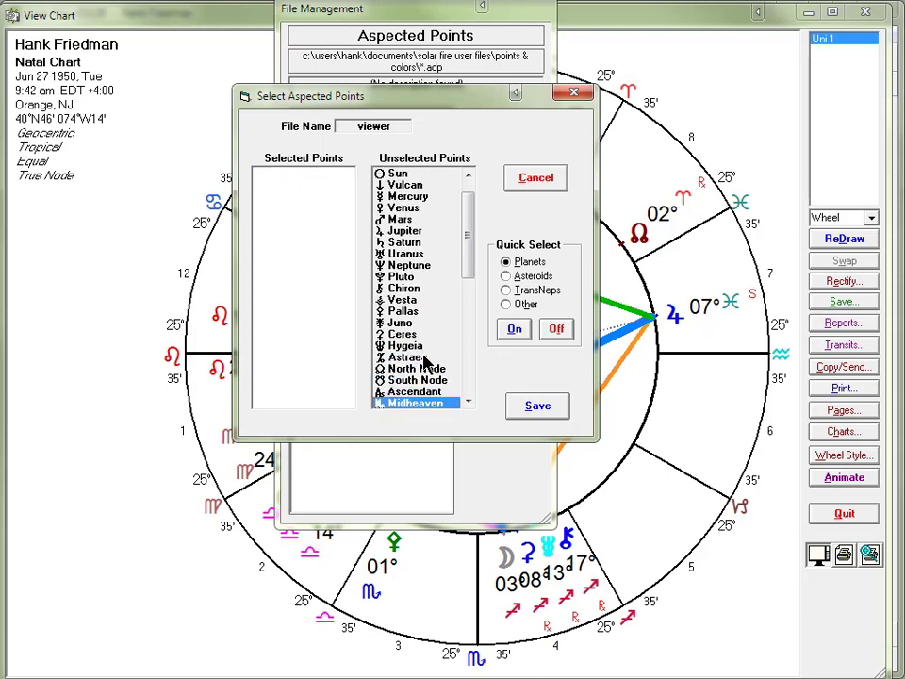
# Save the viewer file with only the Sun selected and apply it as the chart's aspected points
pyautogui.doubleClick(412, 174)
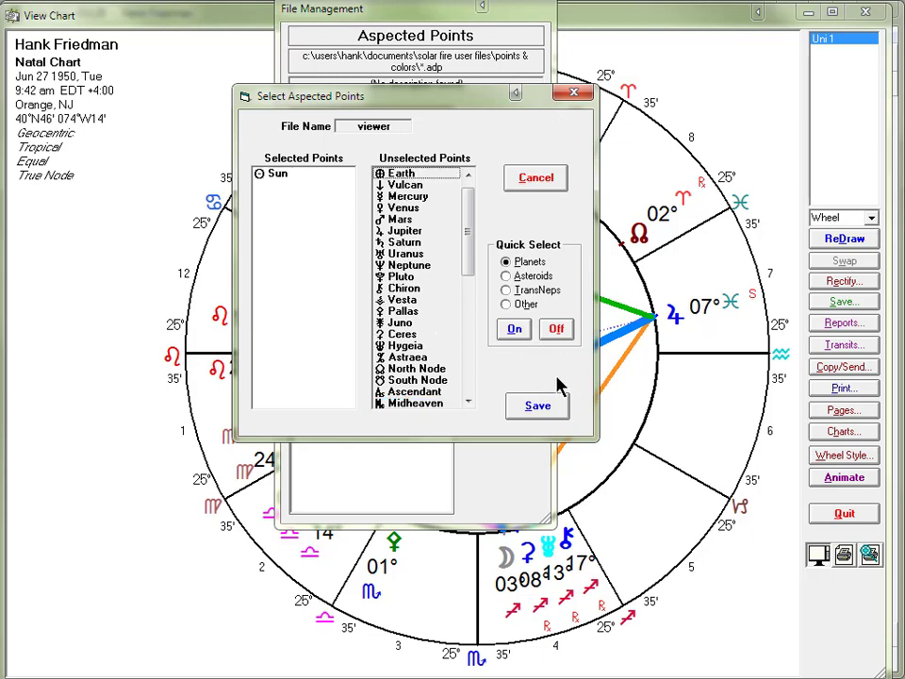
pyautogui.click(539, 407)
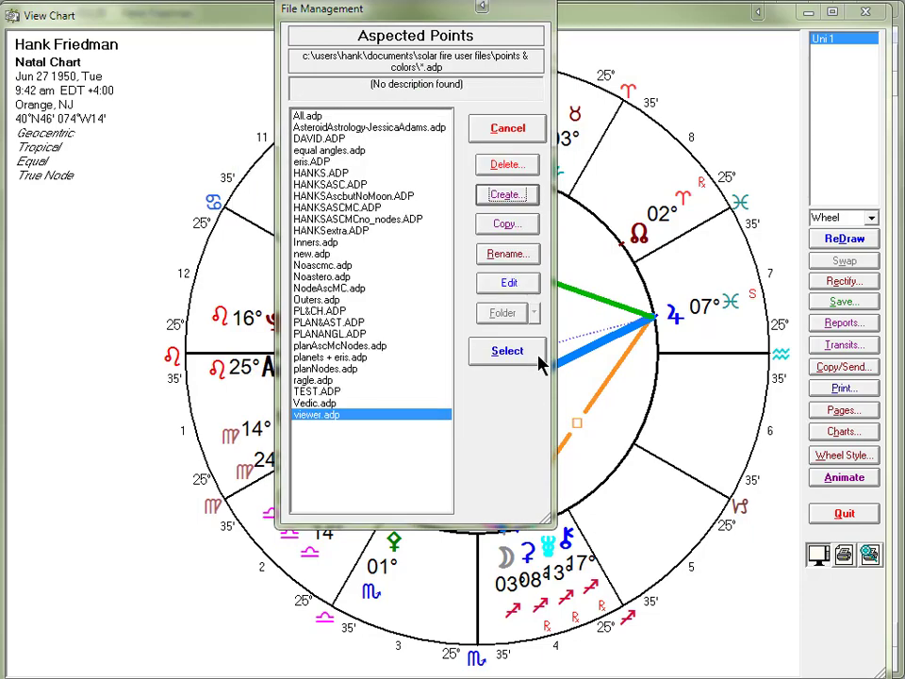
pyautogui.click(535, 351)
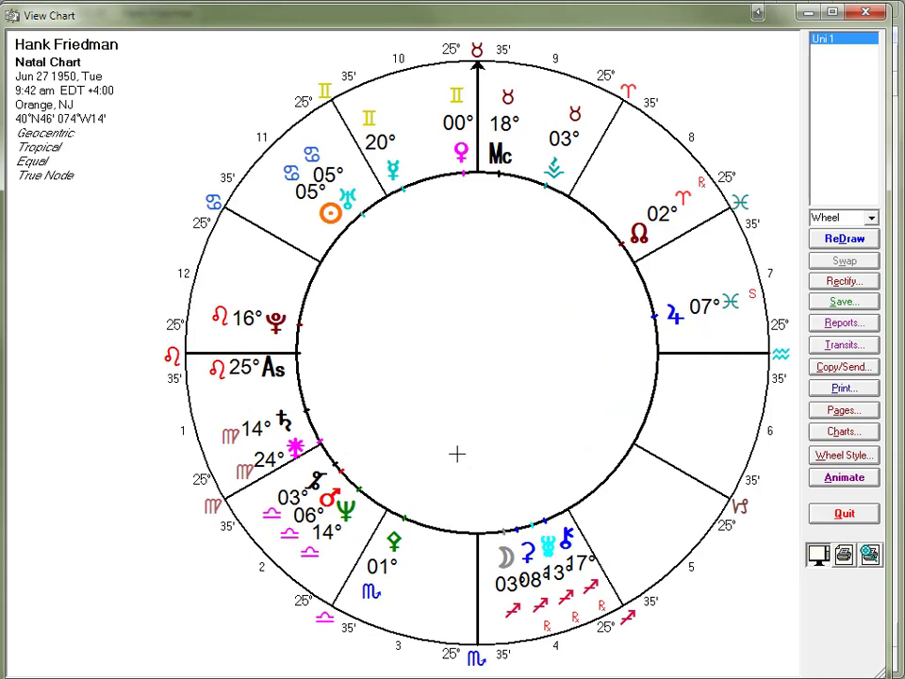
# Add Jupiter to the selected points of the viewer aspected points file, save it and apply it to the chart
pyautogui.rightClick(435, 343)
pyautogui.click(403, 496)
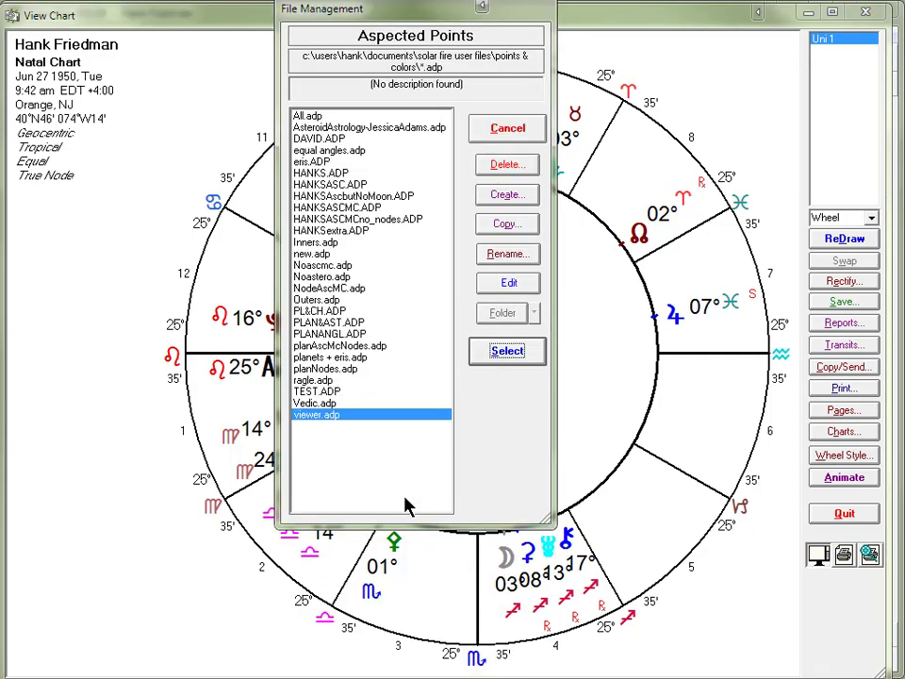
pyautogui.click(508, 283)
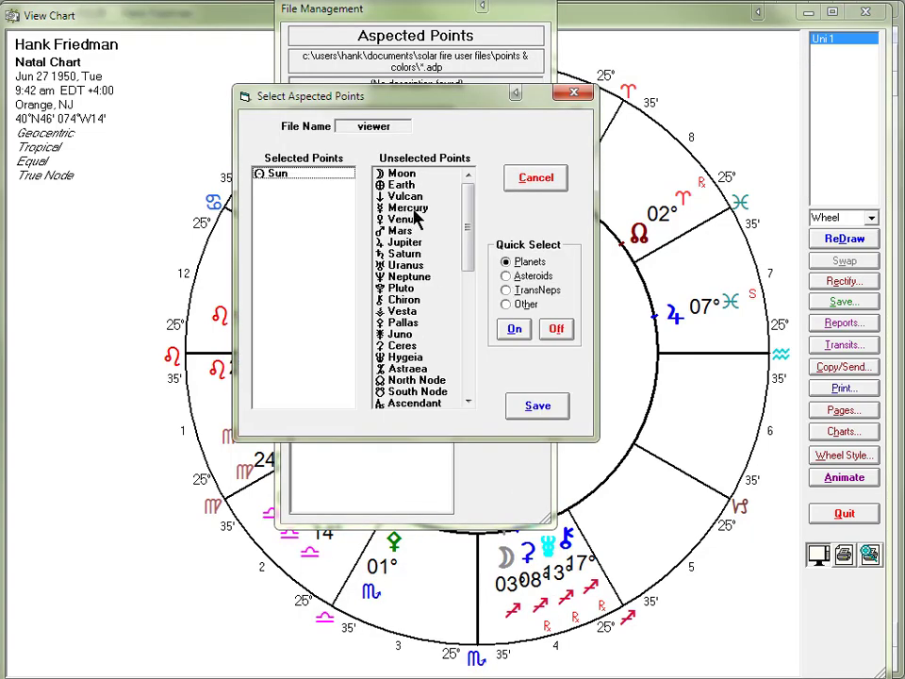
pyautogui.doubleClick(401, 241)
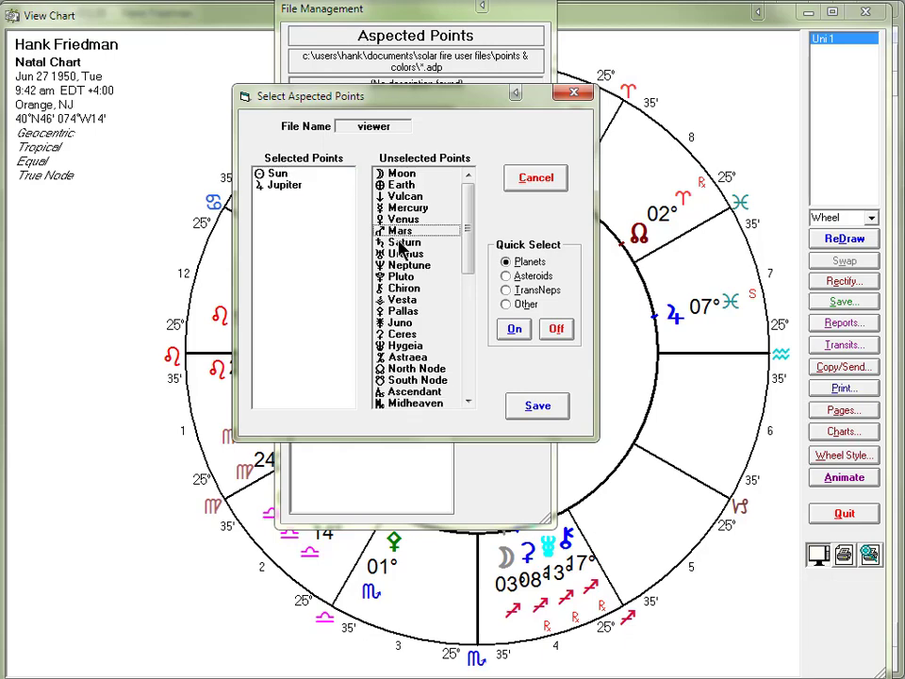
pyautogui.click(539, 407)
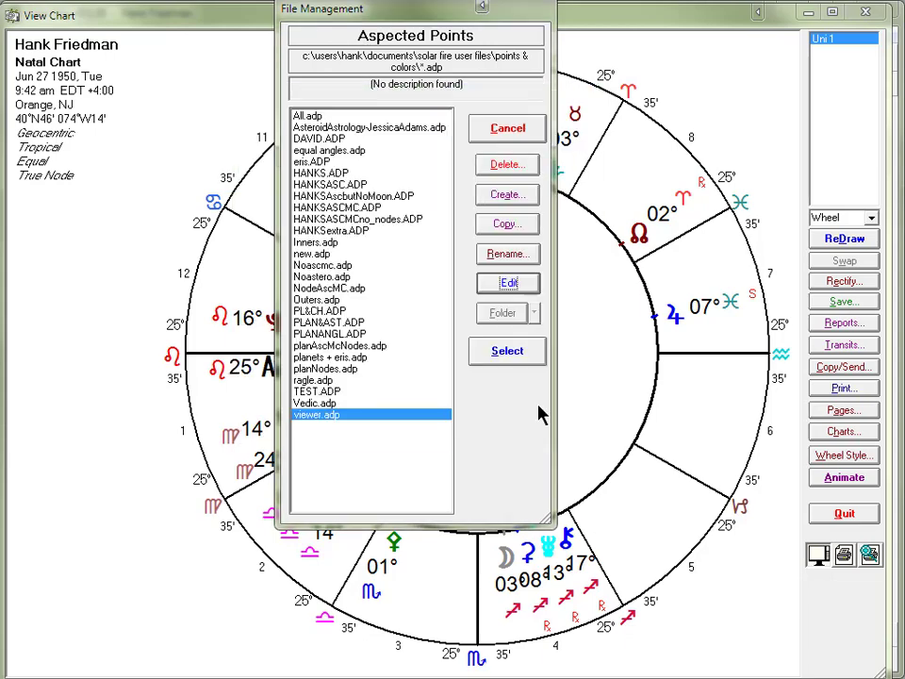
pyautogui.click(502, 352)
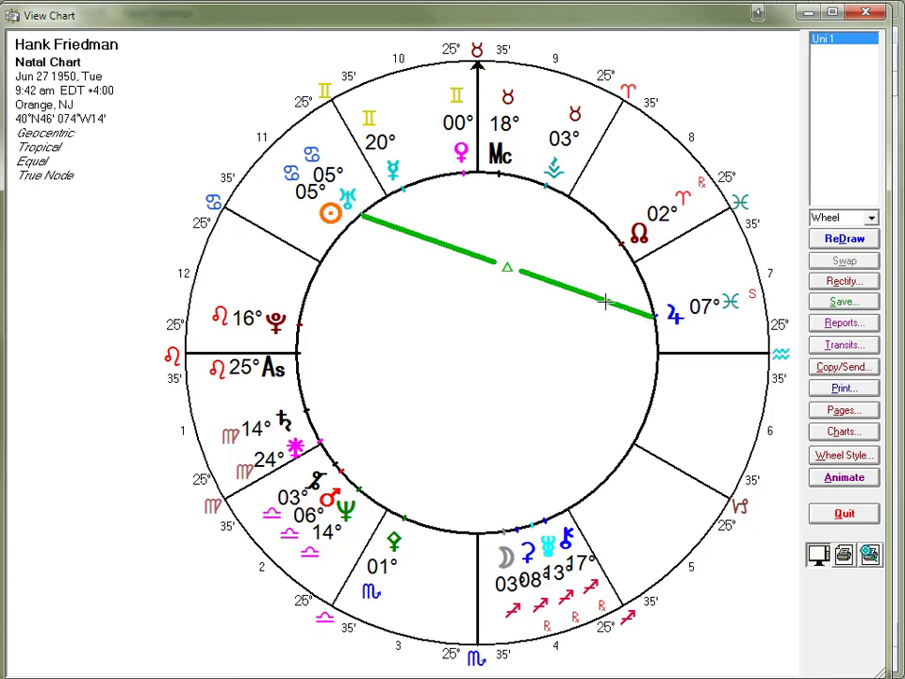
# Switch the chart's aspected points back to the HANKS.ADP file
pyautogui.rightClick(450, 350)
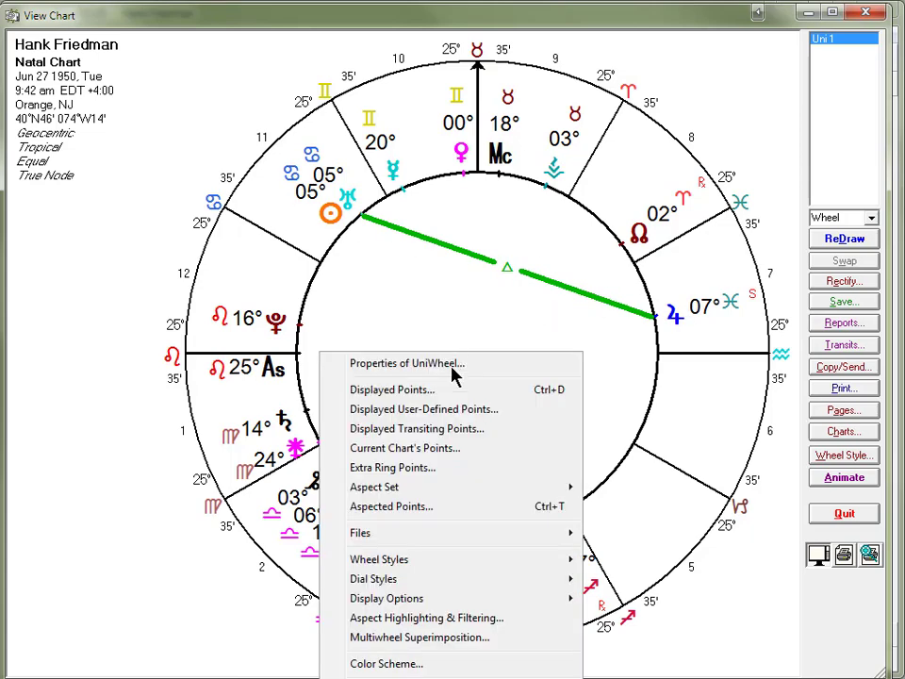
pyautogui.click(449, 512)
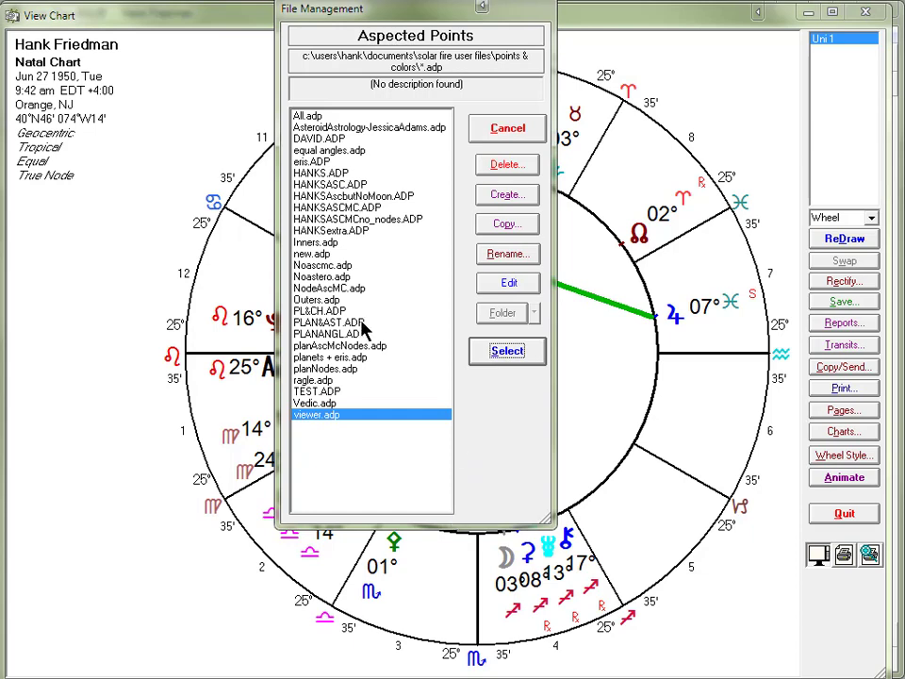
pyautogui.click(328, 174)
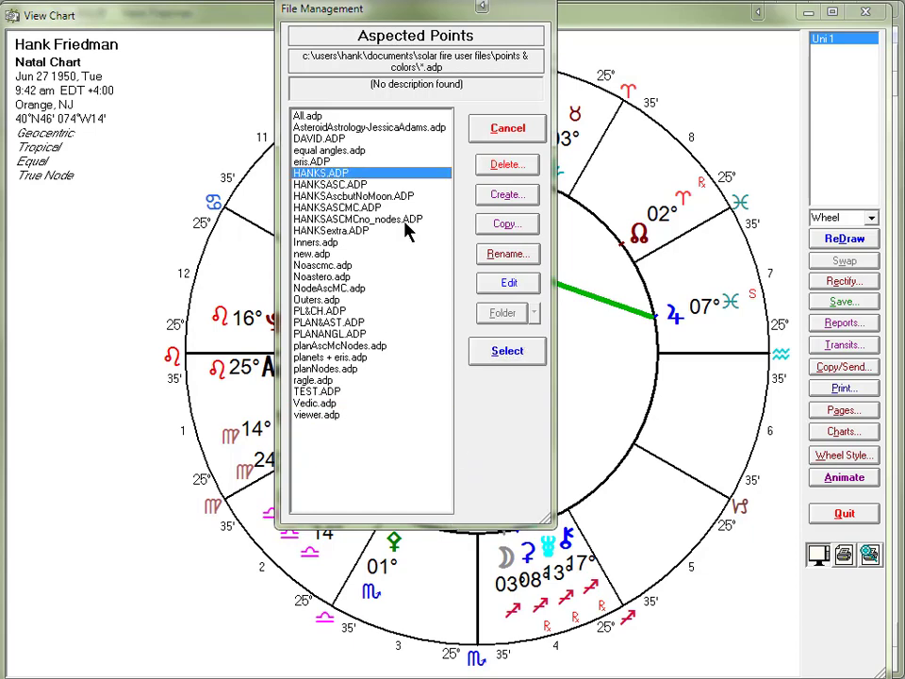
pyautogui.click(498, 350)
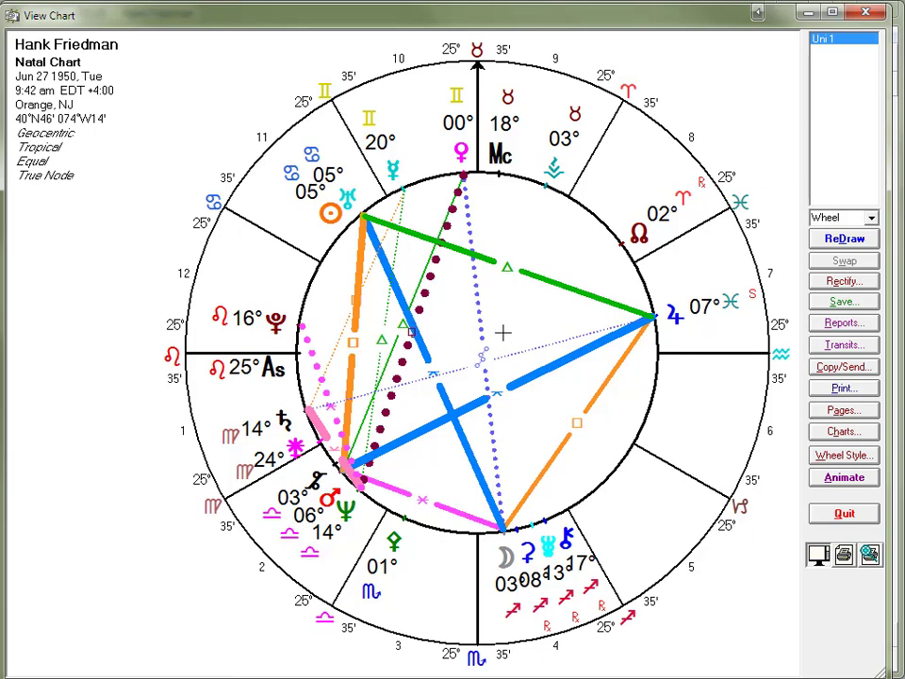
pyautogui.rightClick(497, 269)
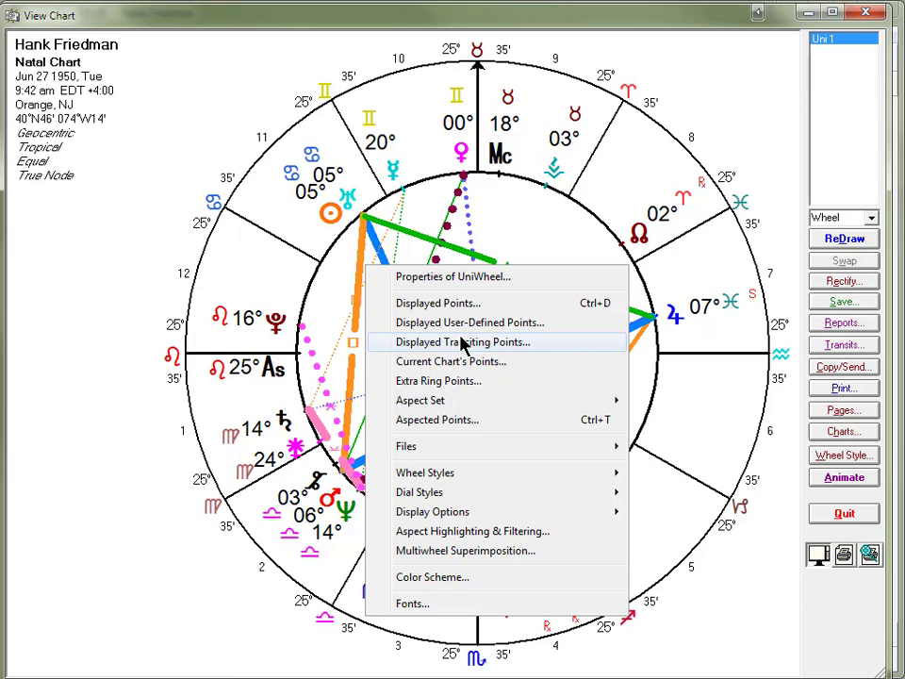
pyautogui.moveTo(491, 479)
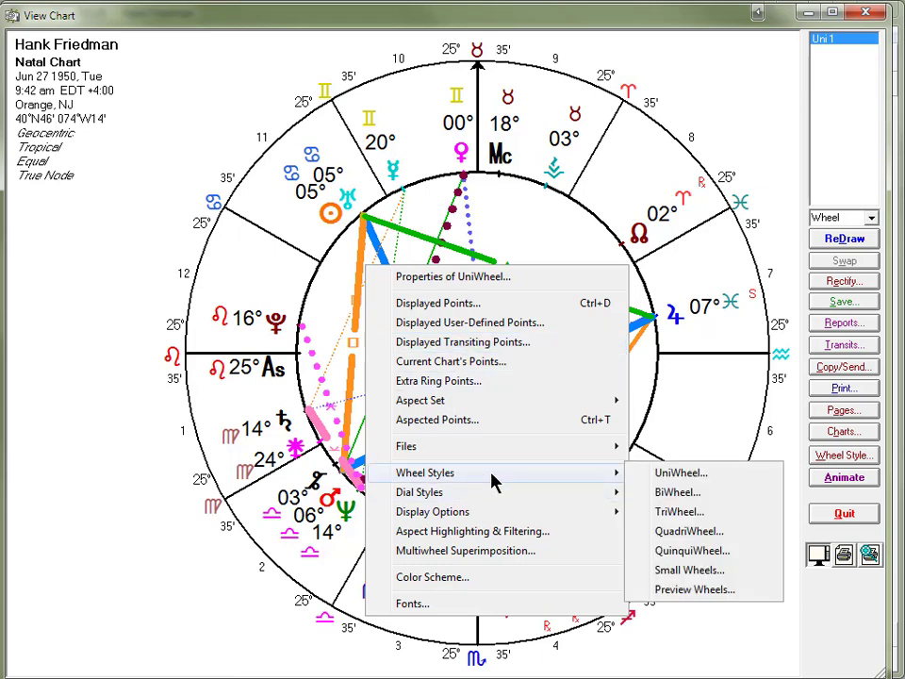
pyautogui.click(129, 323)
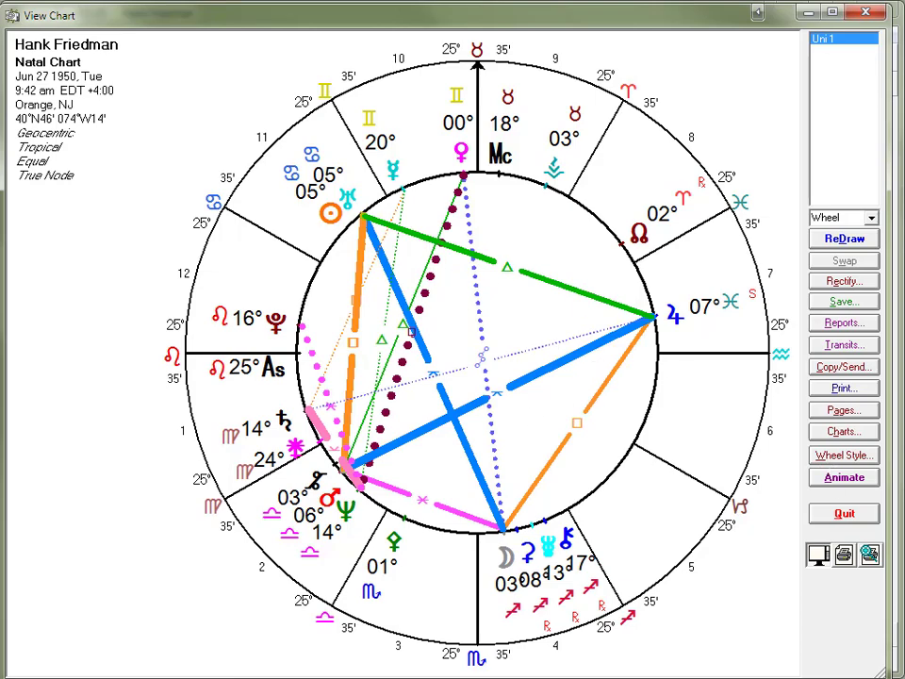
# Close the chart view and save the current settings, overwriting the existing defaults file
pyautogui.click(858, 515)
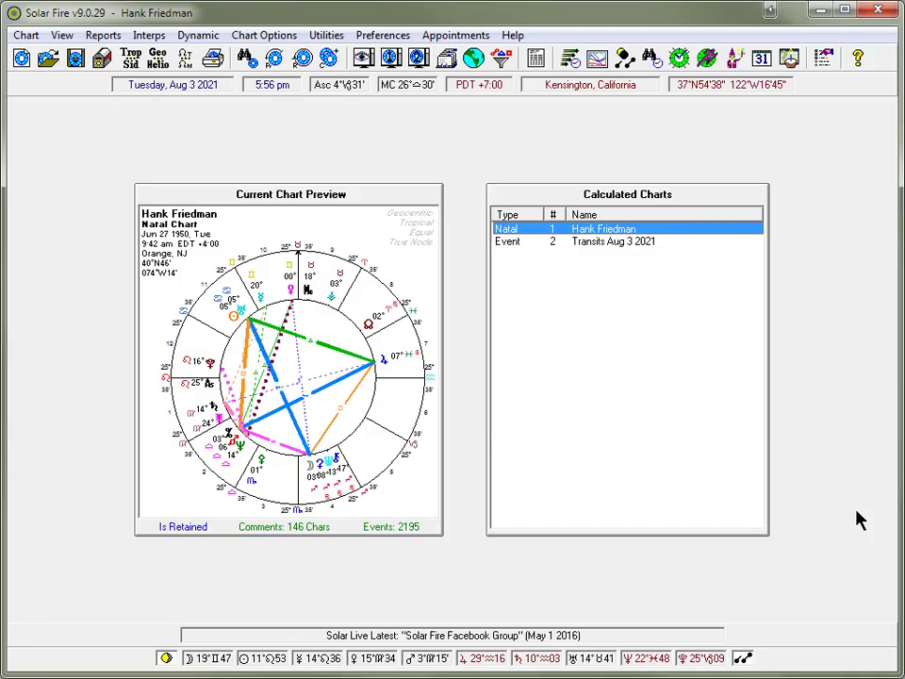
pyautogui.click(386, 37)
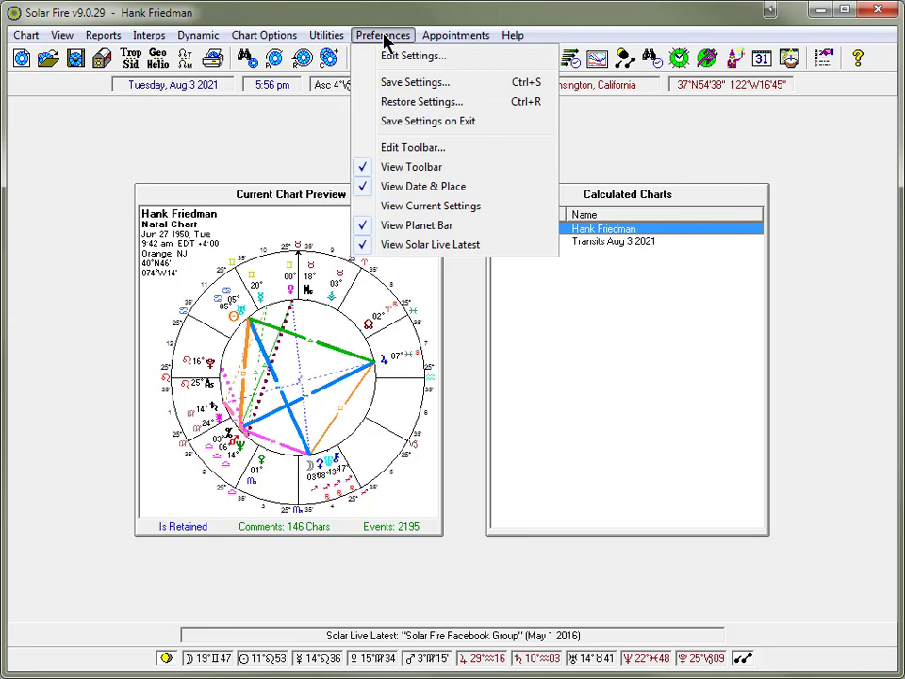
pyautogui.click(407, 83)
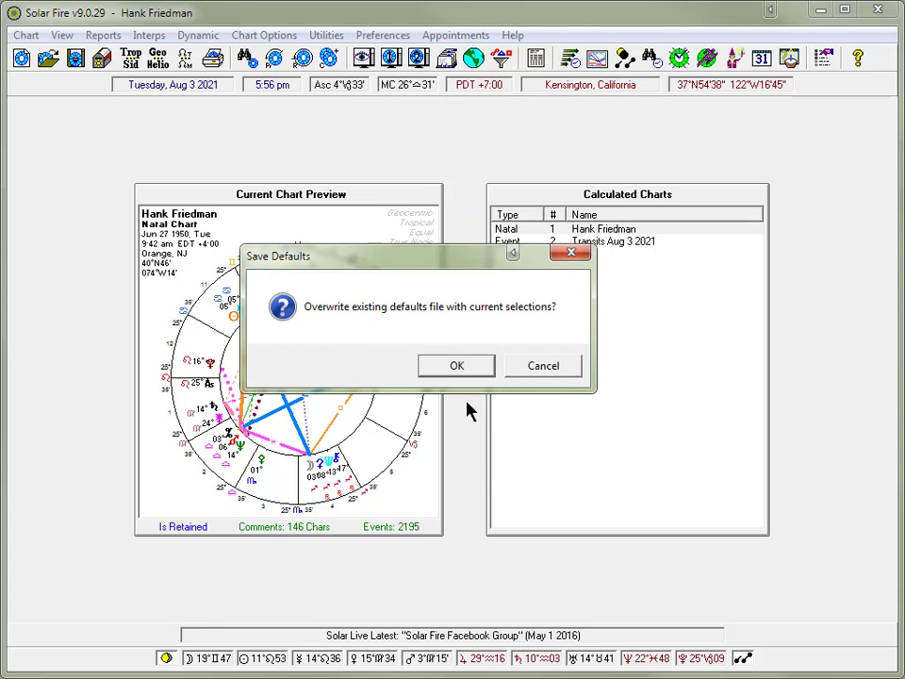
pyautogui.click(452, 367)
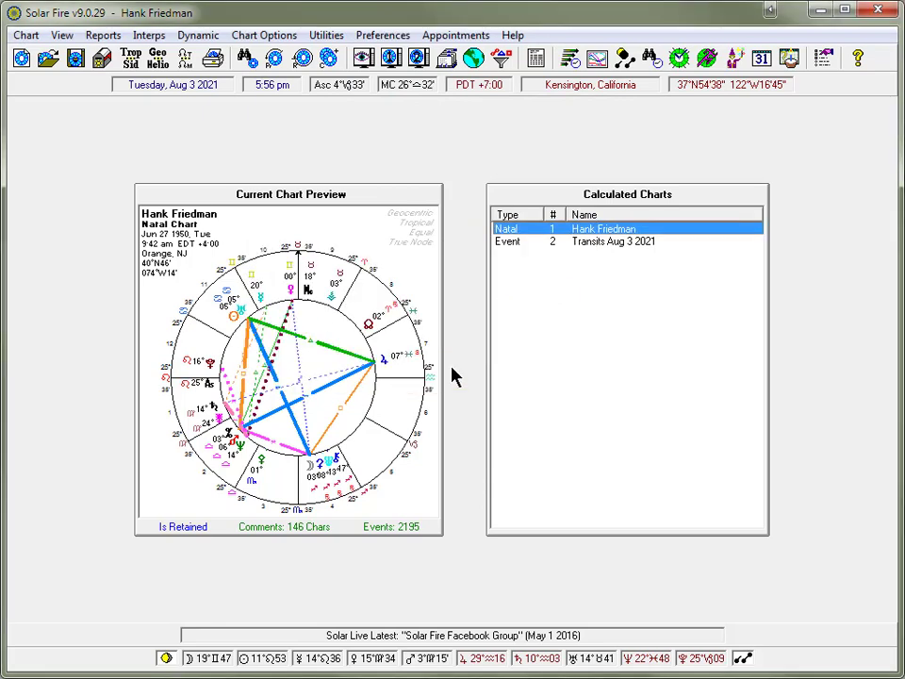